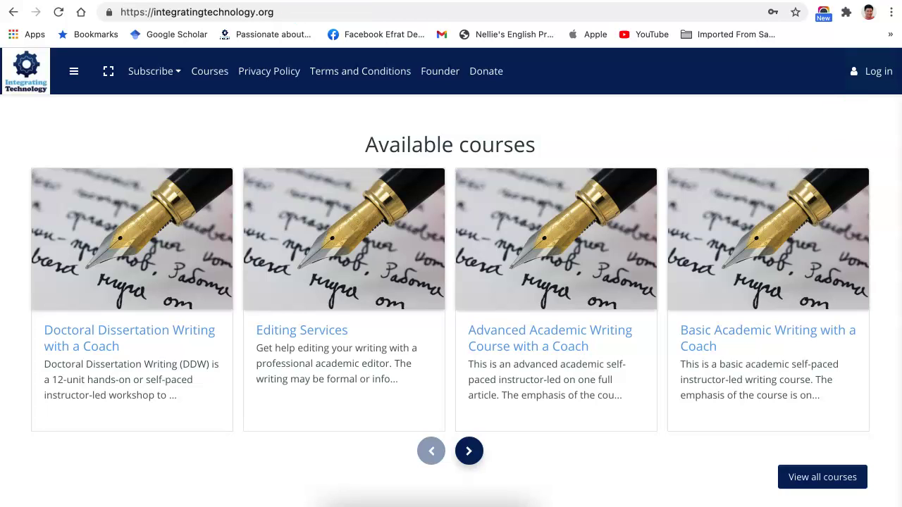
Log in to the Integrating Technology site through Google with the personal Gmail account
click(872, 71)
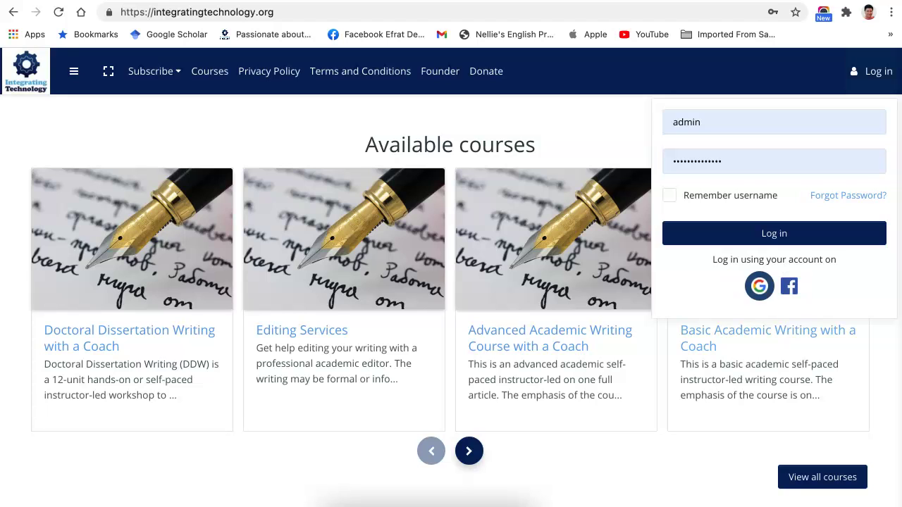
click(760, 286)
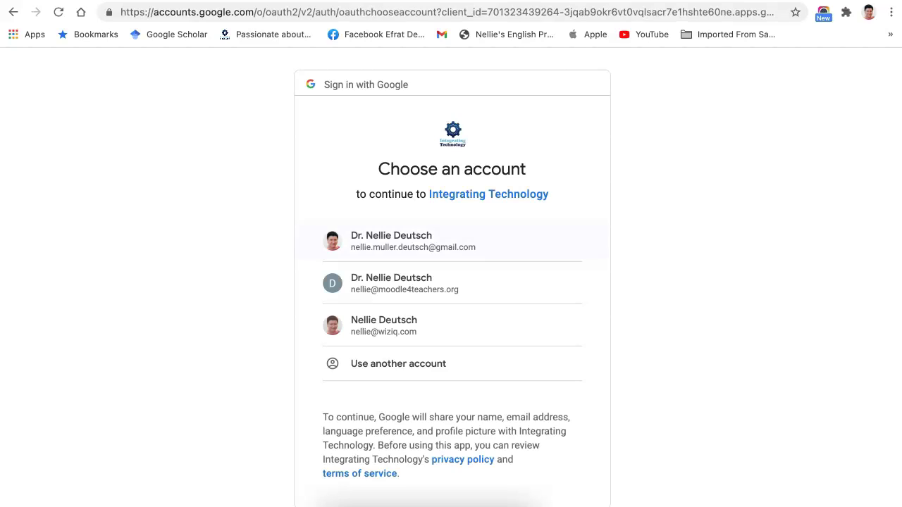
click(395, 241)
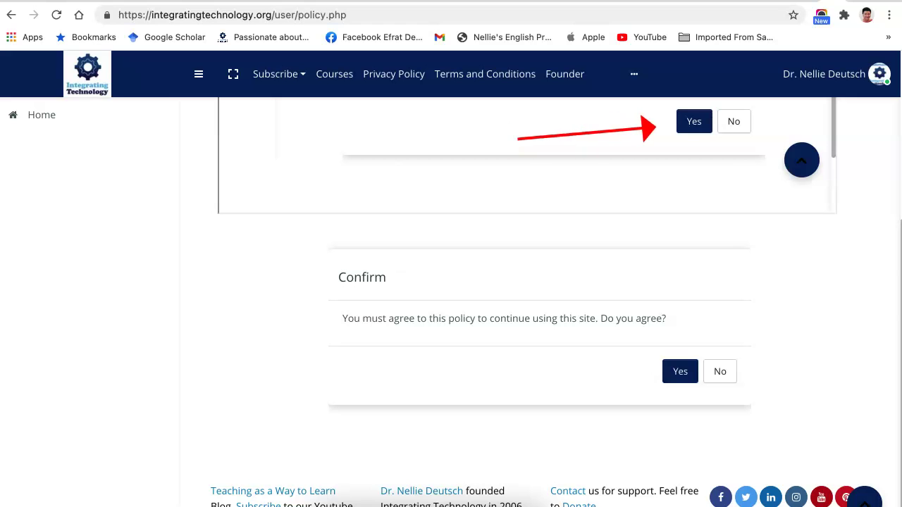
Look through the site policy agreement, covering collection, use, cookies and security of personal information, and enlarge the page
click(694, 122)
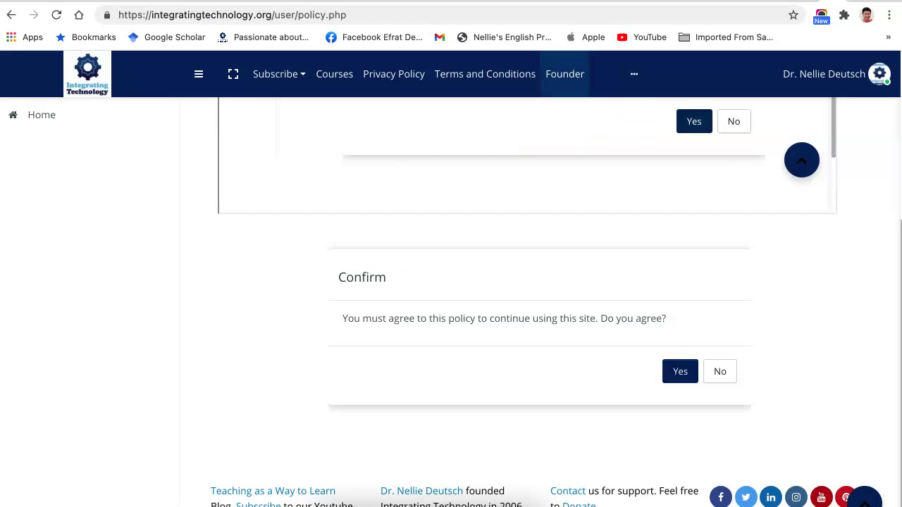
scroll(527, 282, up, 4)
scroll(527, 338, down, 5)
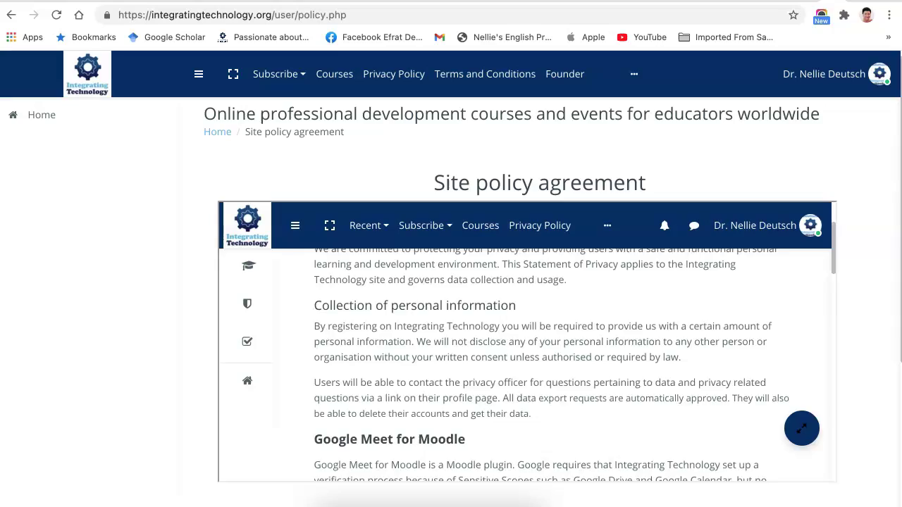
scroll(550, 366, down, 10)
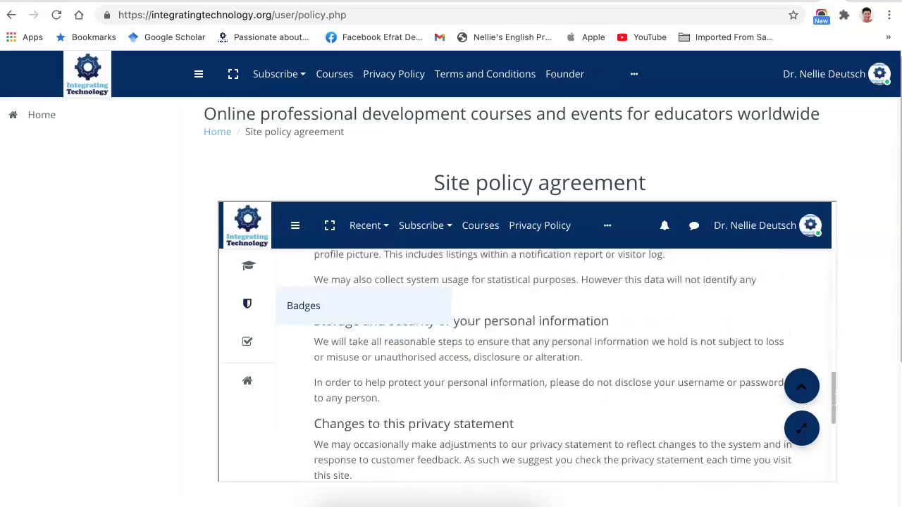
scroll(550, 366, down, 3)
scroll(550, 366, up, 10)
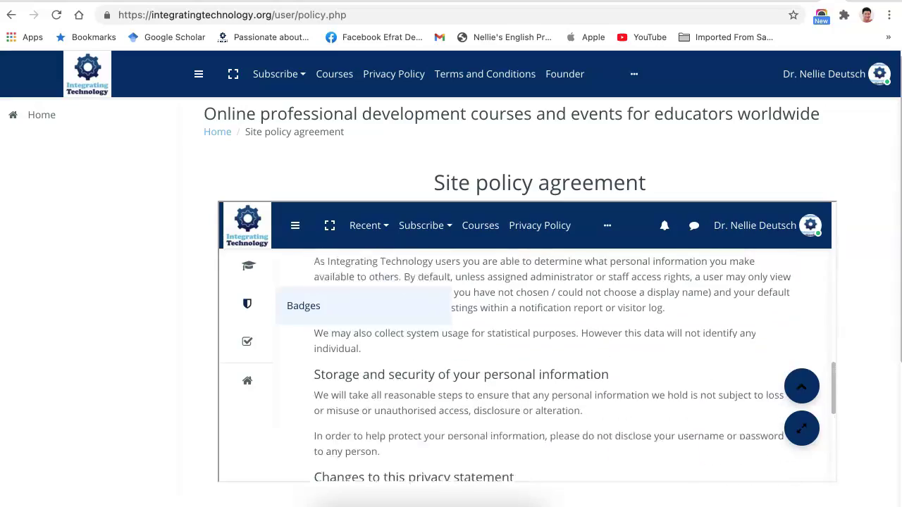
scroll(575, 366, up, 3)
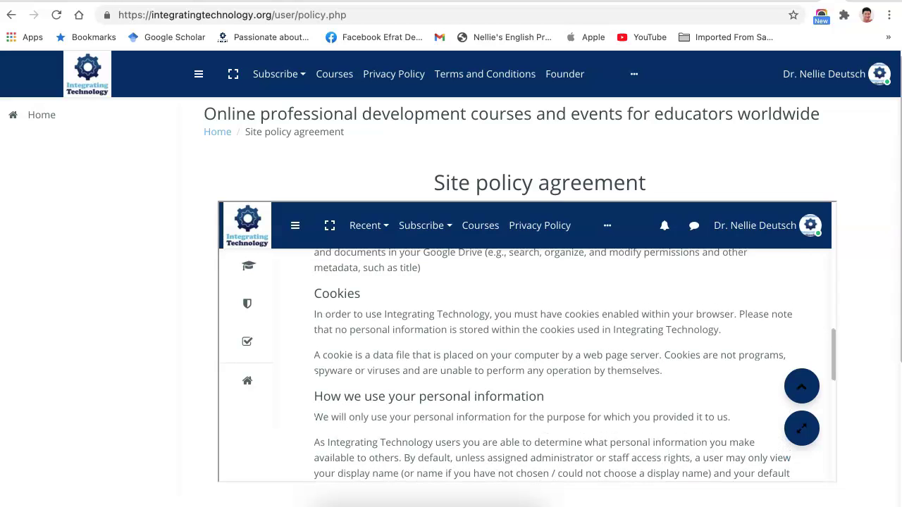
scroll(575, 366, up, 6)
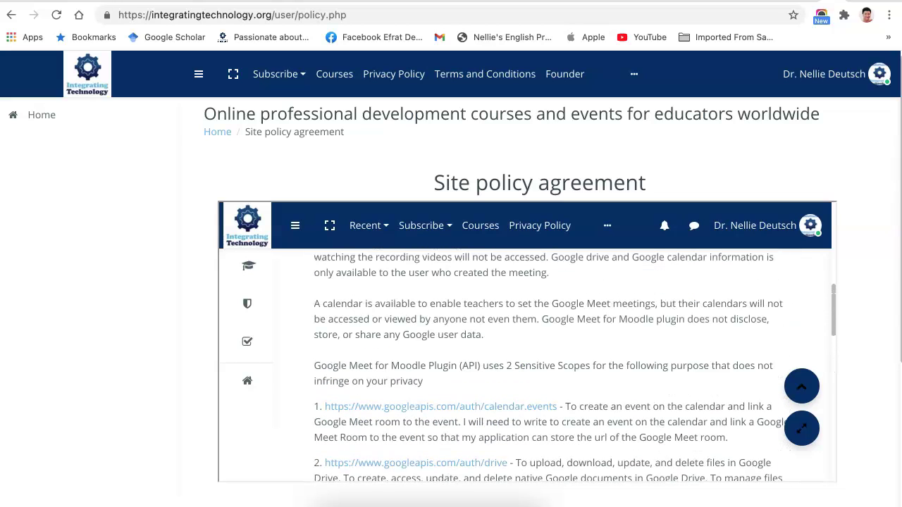
scroll(576, 366, up, 1)
key(super+equal)
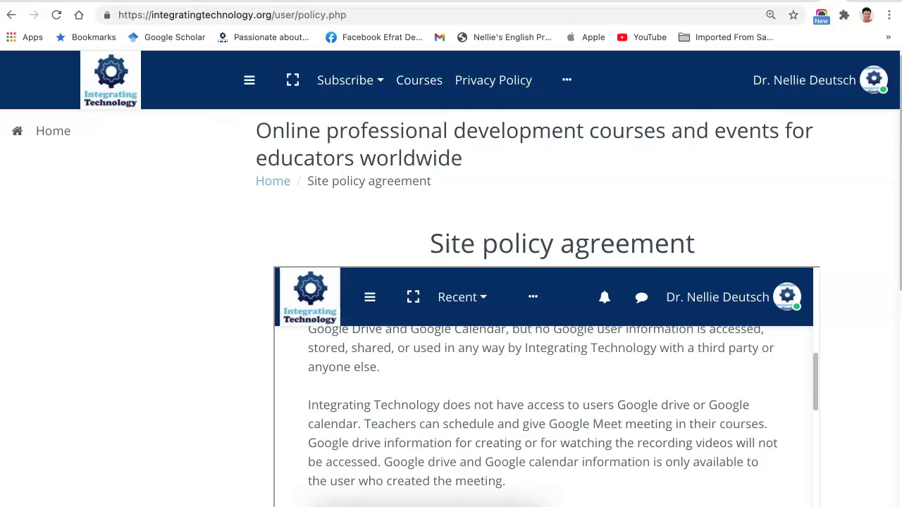
Read the policy's Google Meet for Moodle section, including the calendar events and drive scopes the plugin uses
scroll(780, 359, down, 3)
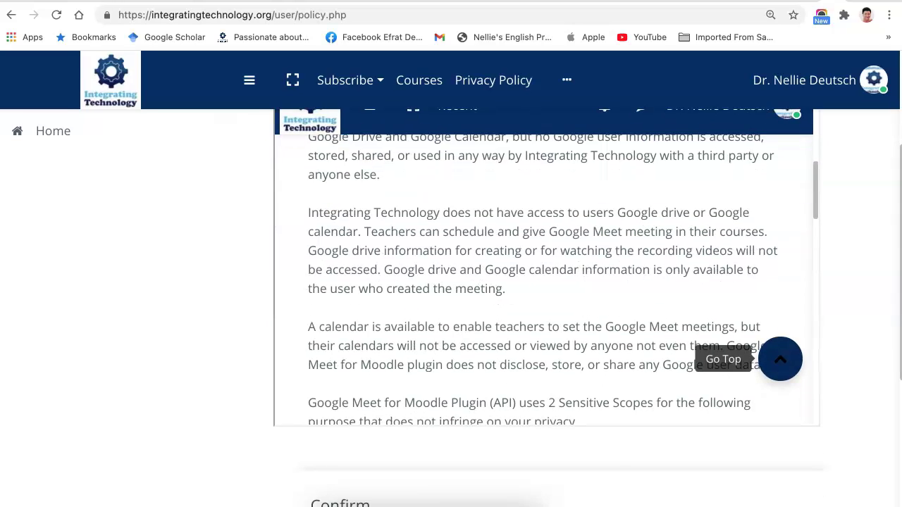
scroll(781, 360, up, 3)
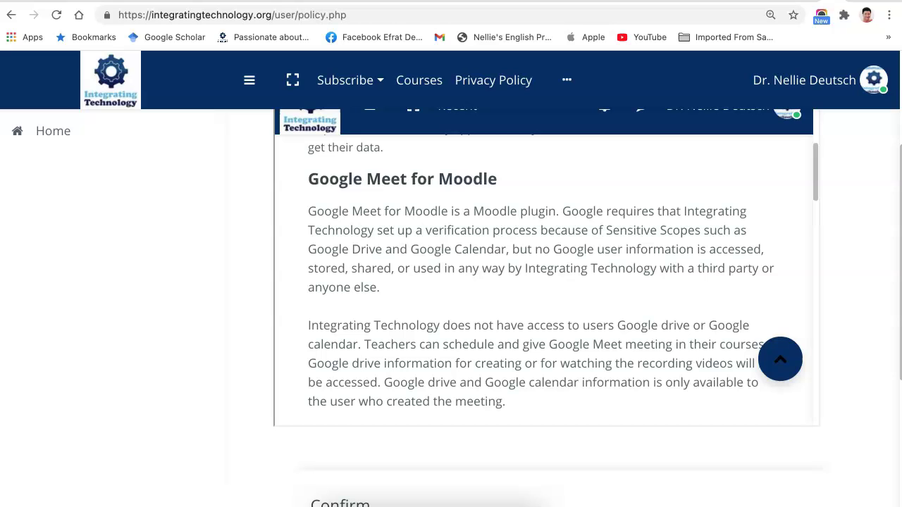
scroll(547, 274, down, 2)
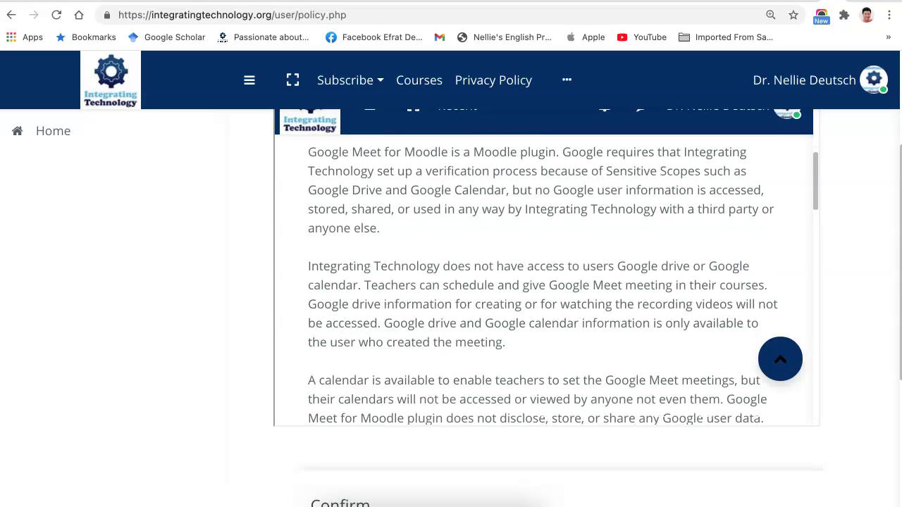
scroll(542, 279, down, 3)
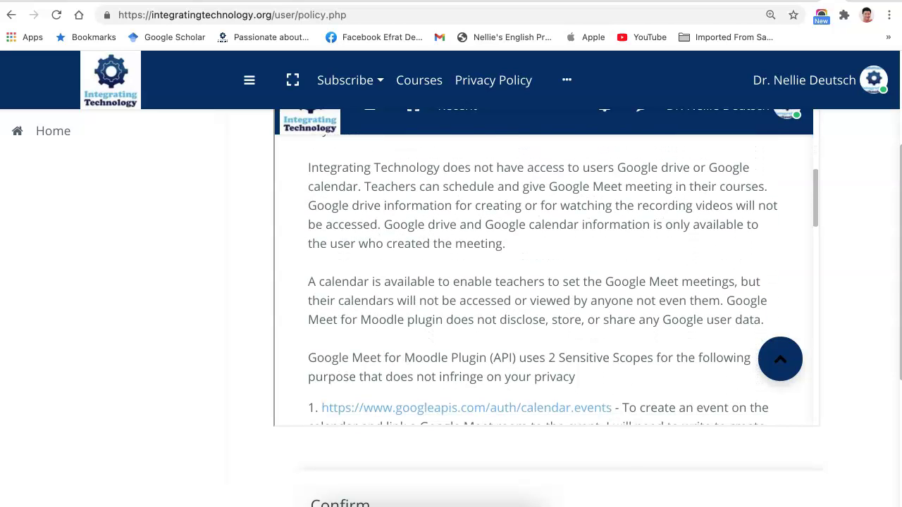
scroll(541, 279, down, 1)
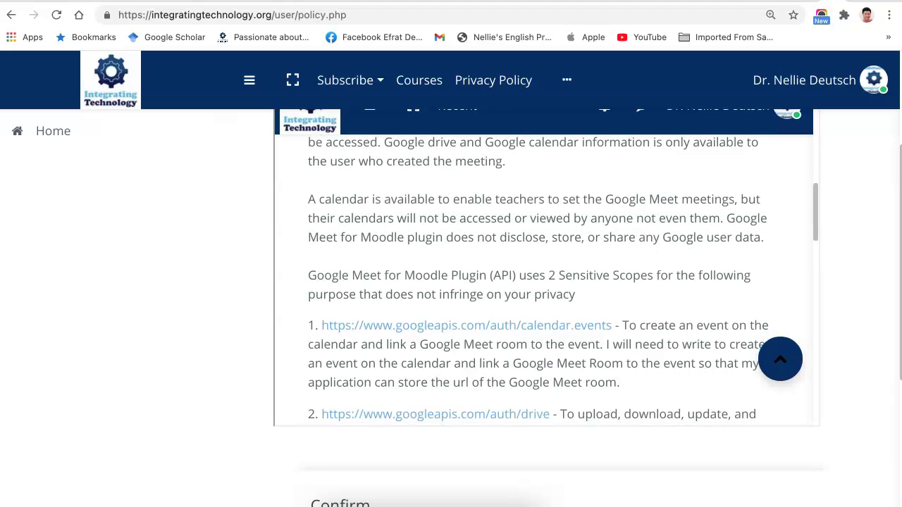
scroll(547, 275, up, 1)
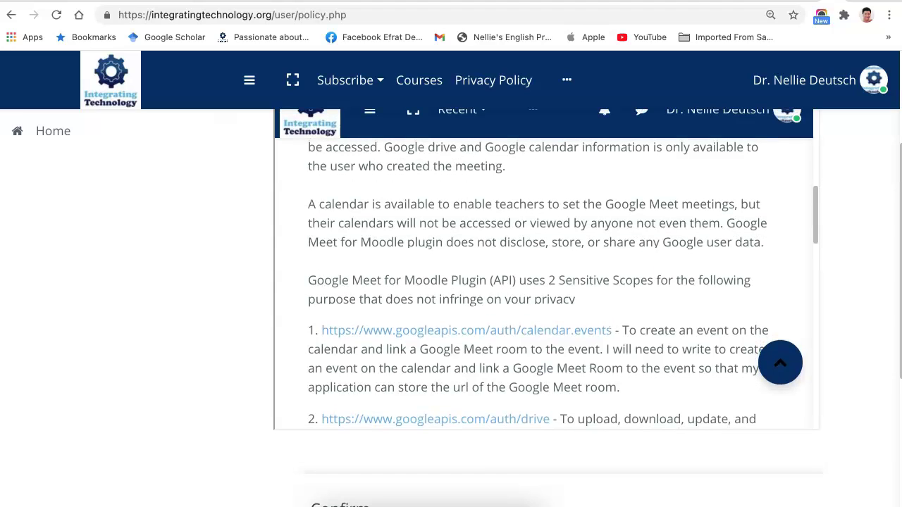
scroll(544, 282, down, 1)
scroll(541, 282, down, 1)
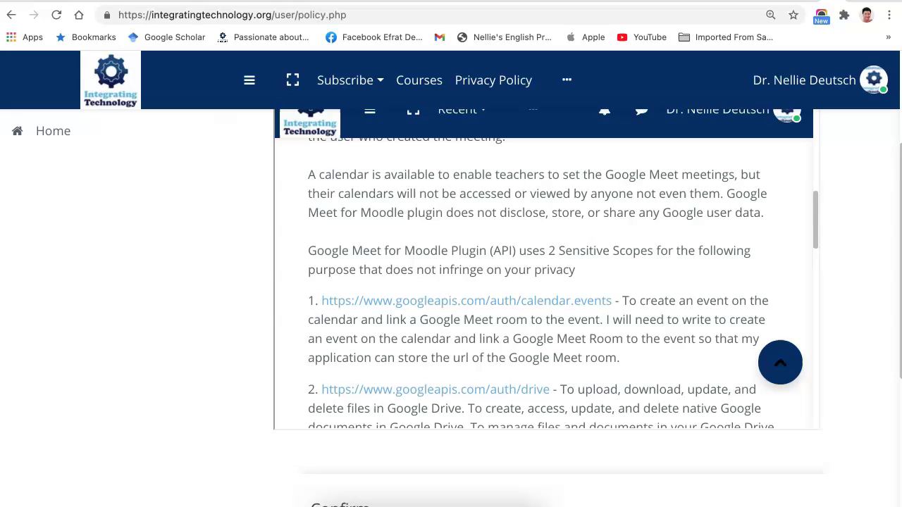
scroll(540, 283, down, 1)
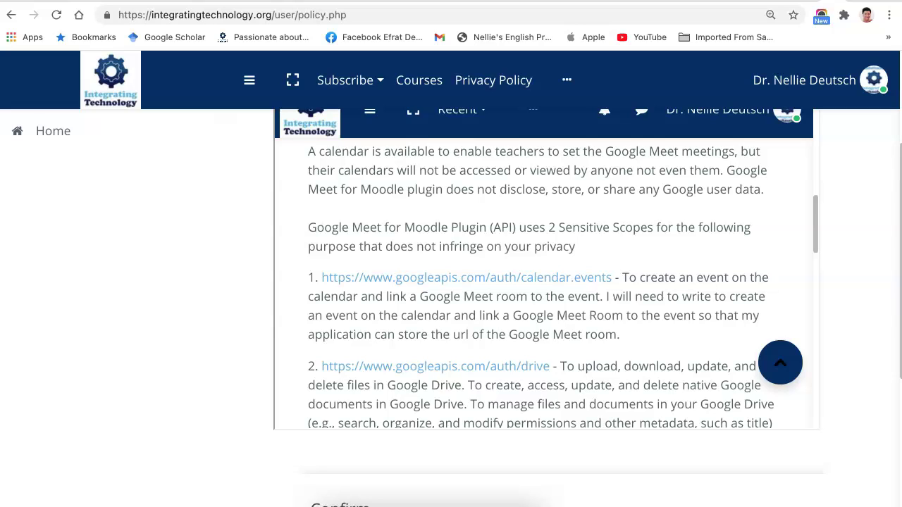
scroll(541, 284, down, 1)
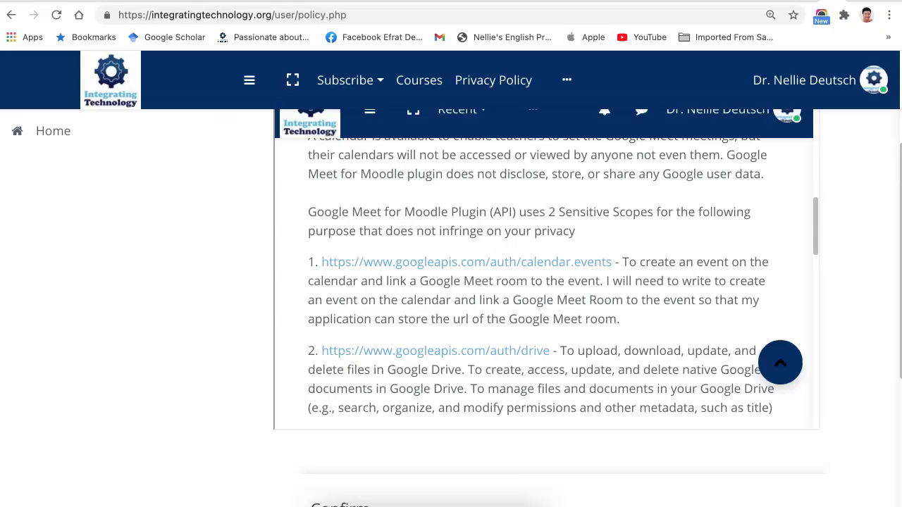
scroll(541, 283, down, 1)
scroll(541, 284, down, 1)
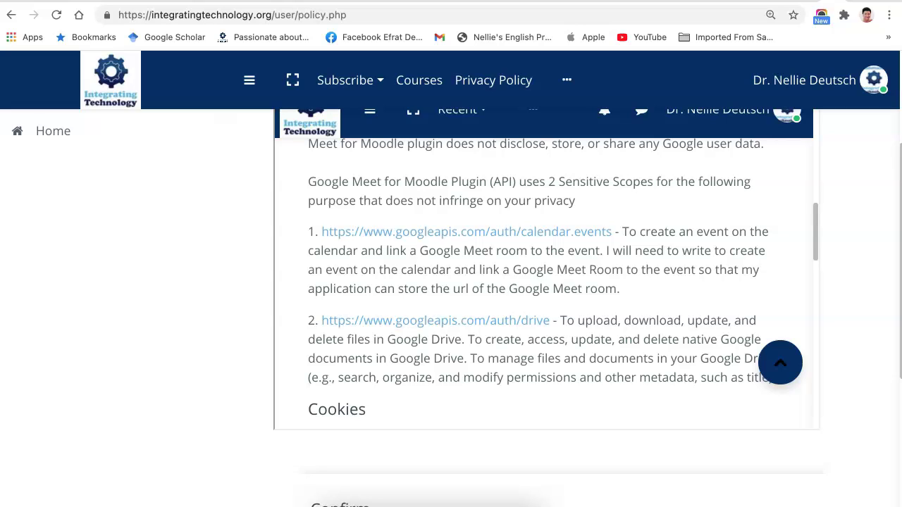
scroll(540, 283, down, 1)
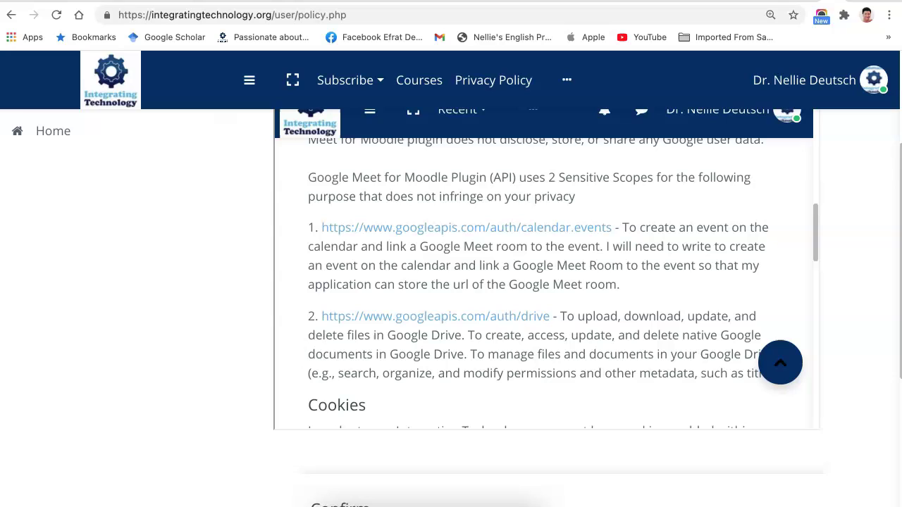
scroll(541, 284, down, 1)
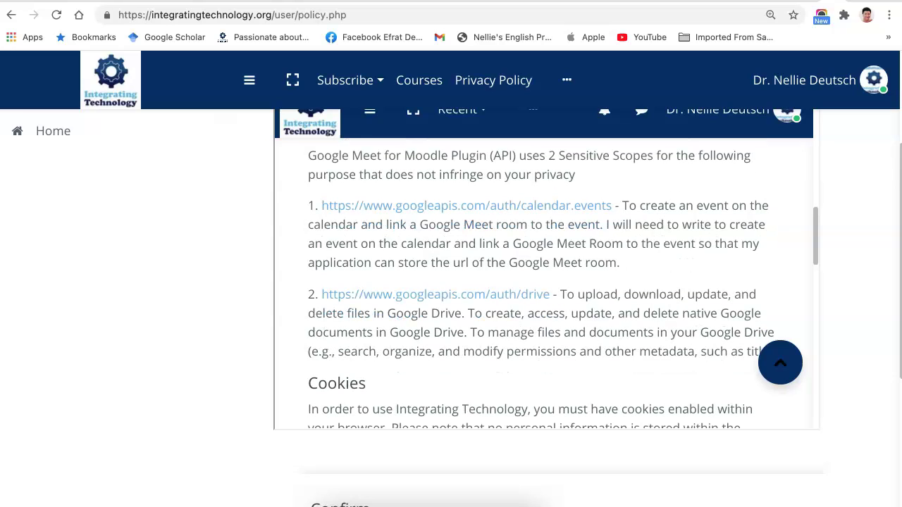
scroll(540, 283, down, 3)
scroll(541, 283, up, 4)
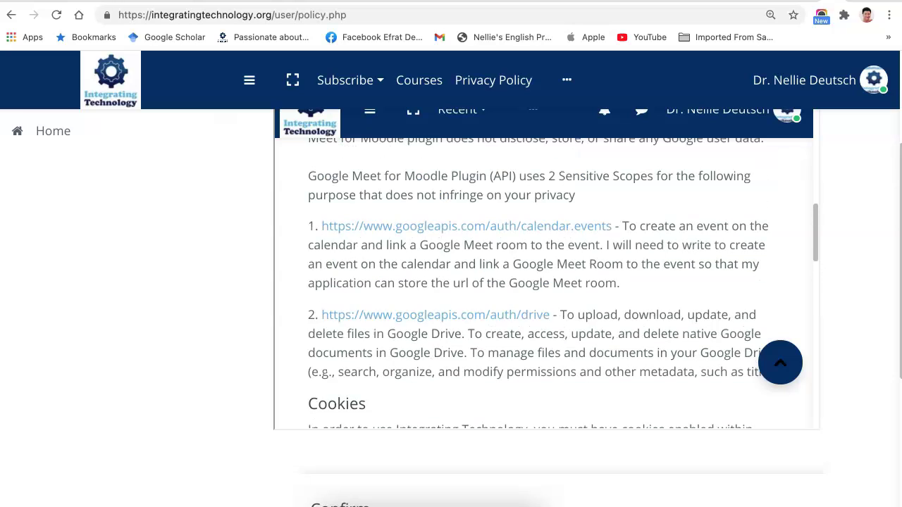
Agree to the site policy to continue using the site
scroll(541, 283, down, 6)
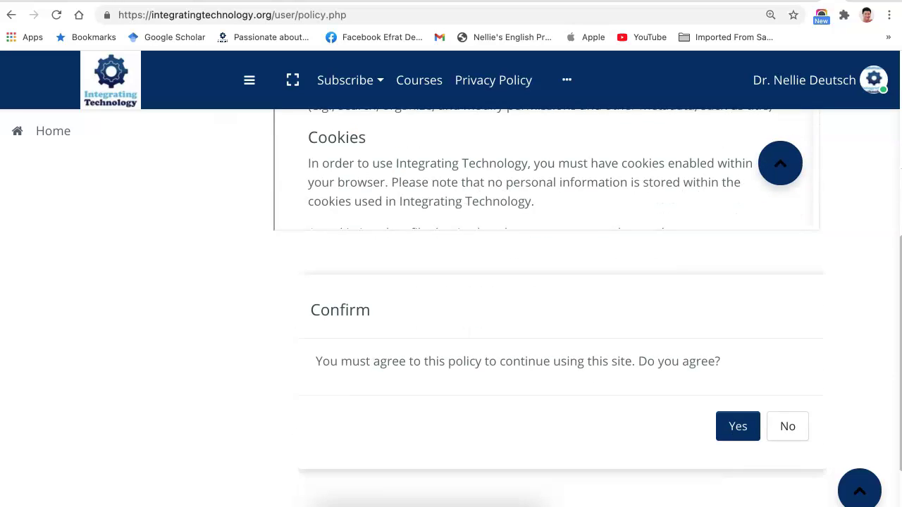
scroll(540, 284, down, 1)
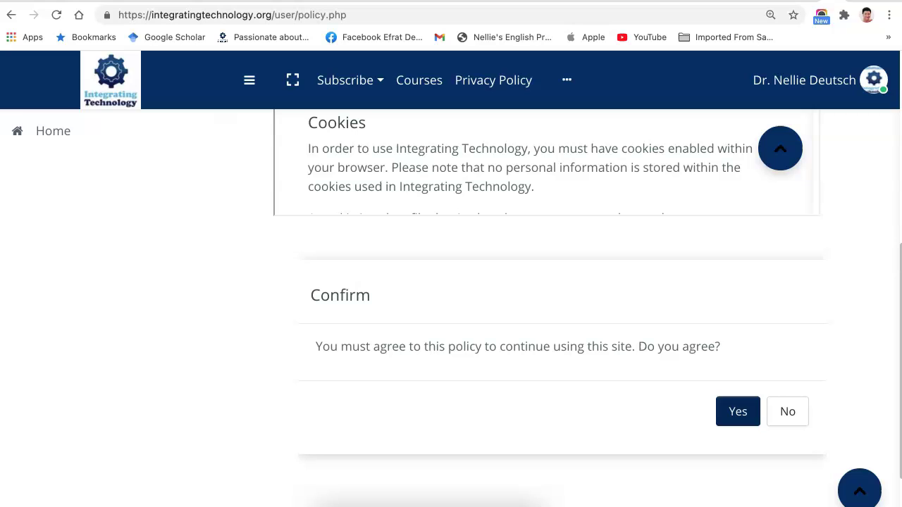
click(738, 411)
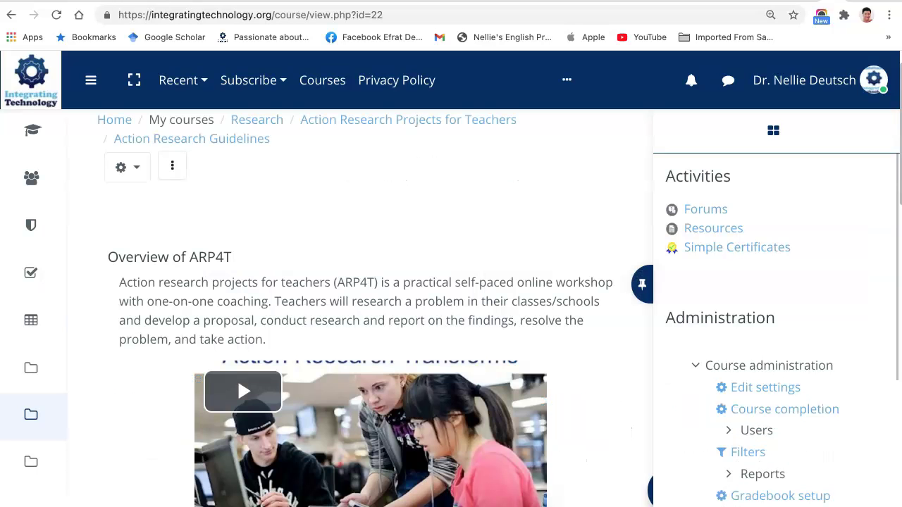
Start a new Google Meet for Moodle activity in the Action Research Guidelines section and enter the host's first name as room name
scroll(237, 379, down, 5)
scroll(225, 288, down, 8)
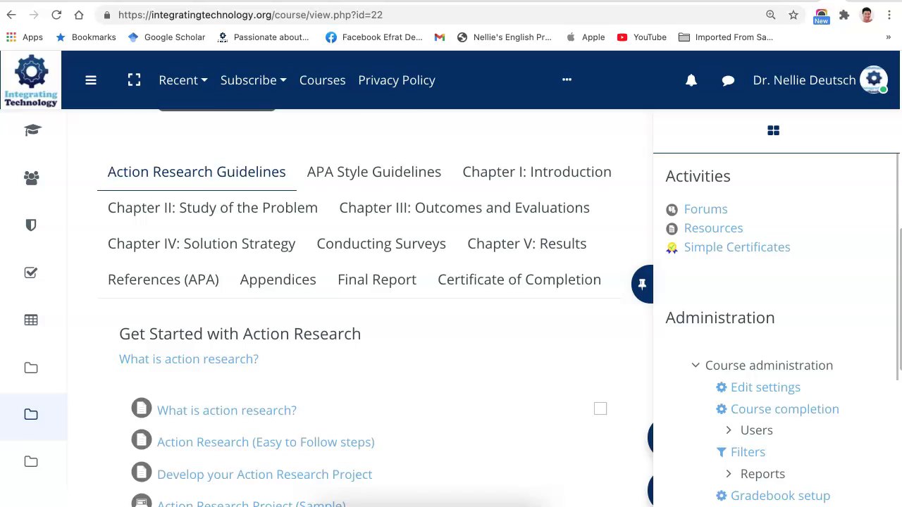
scroll(225, 287, down, 4)
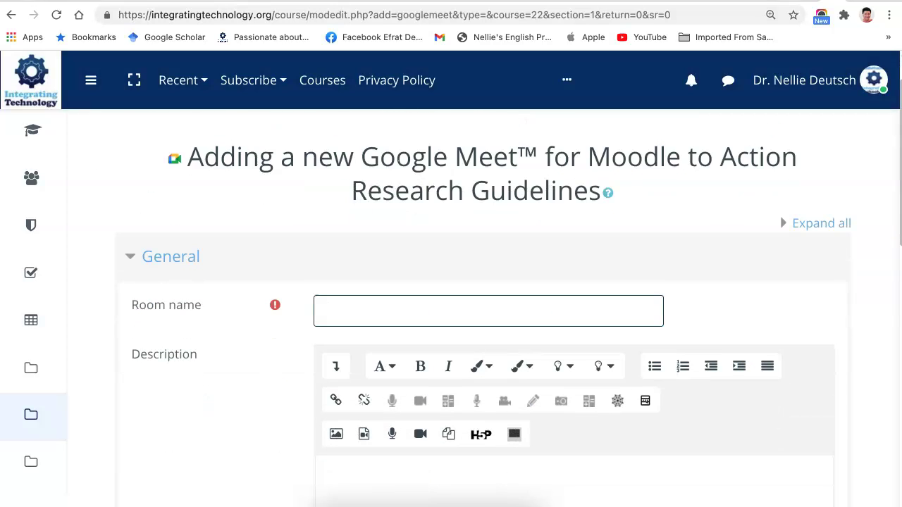
text(N)
key(BackSpace)
text(Nellie)
Pick 6 January 2021 as the event date from the calendar
scroll(486, 317, down, 7)
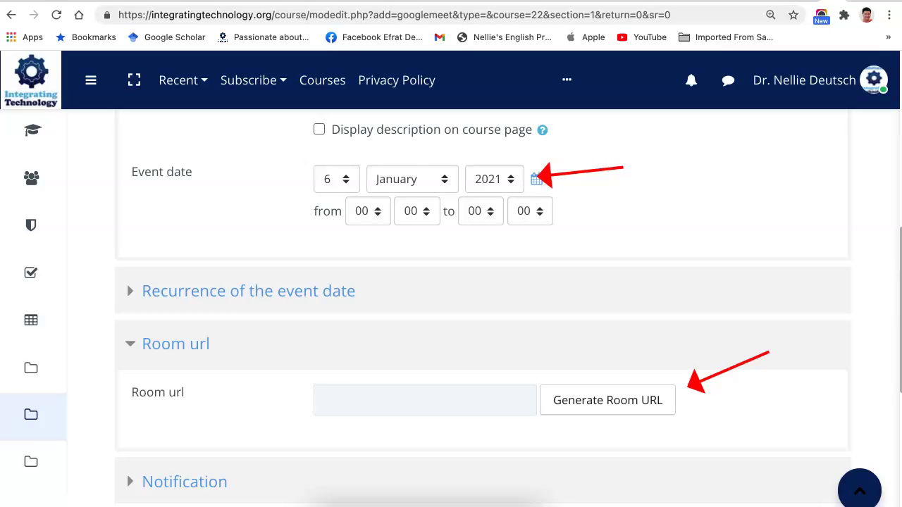
click(537, 179)
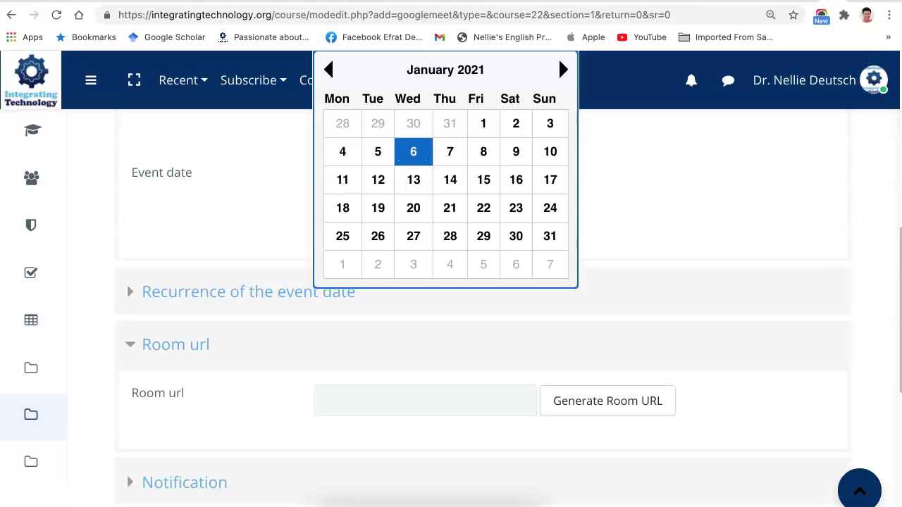
click(414, 152)
click(634, 184)
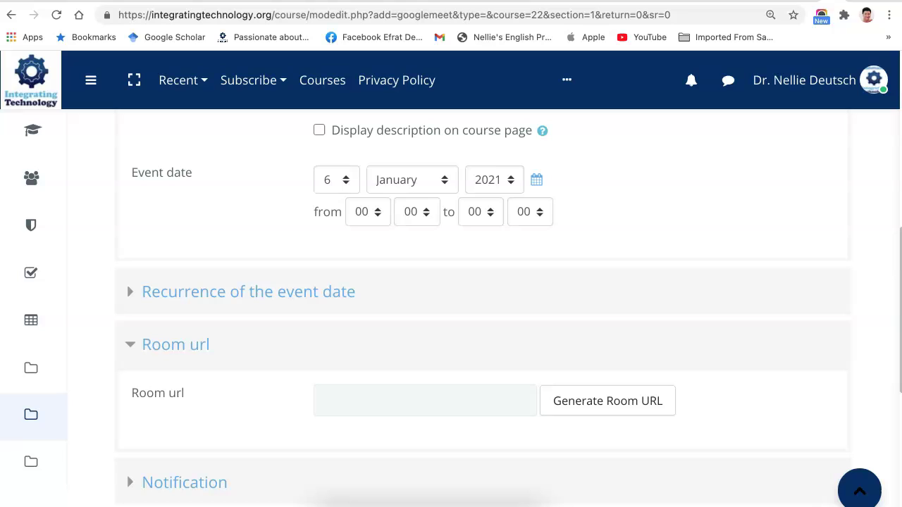
Generate the room URL by authorising with the moodle4teachers Google account, and select the URL text
scroll(607, 367, down, 1)
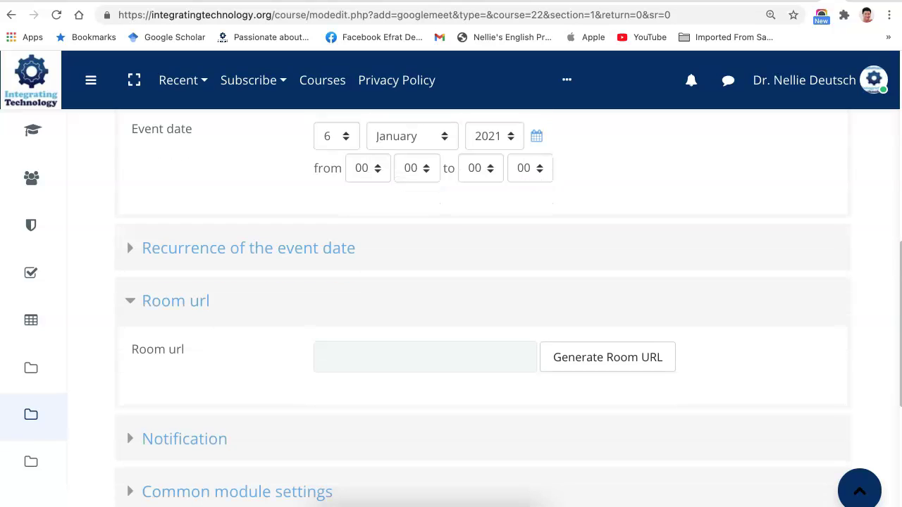
click(608, 357)
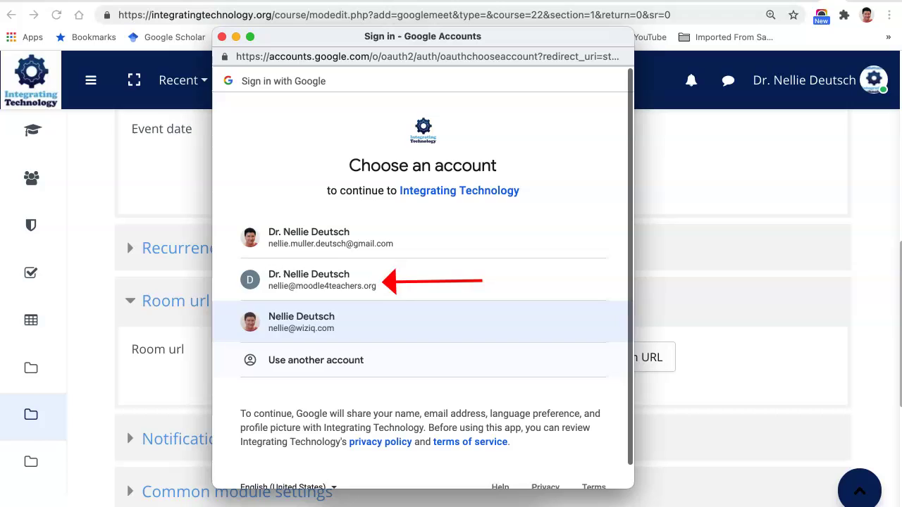
click(317, 279)
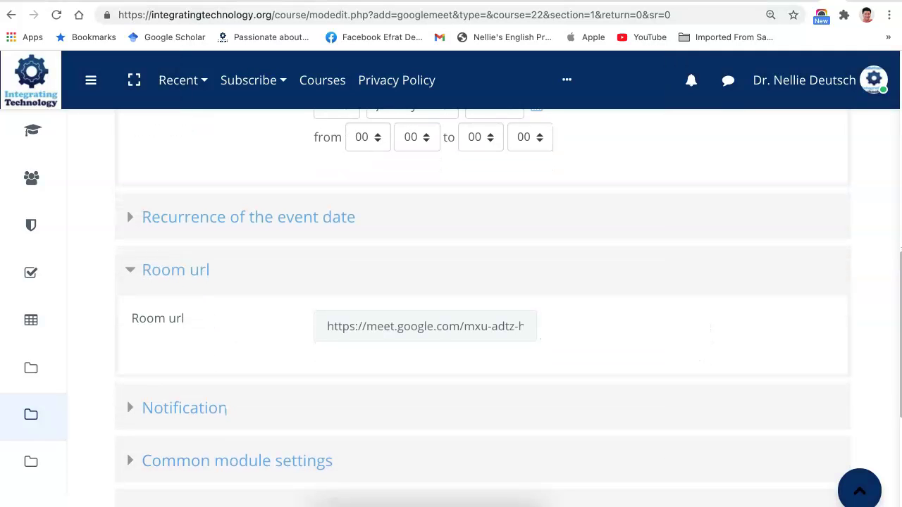
drag(327, 326, 529, 326)
Save the new Google Meet activity with its generated room URL and display it
scroll(528, 326, down, 3)
scroll(484, 310, down, 2)
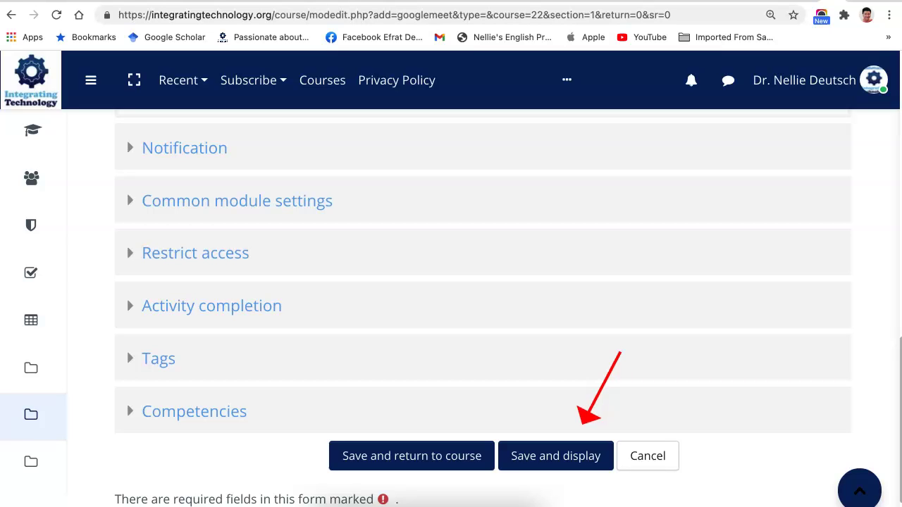
click(555, 456)
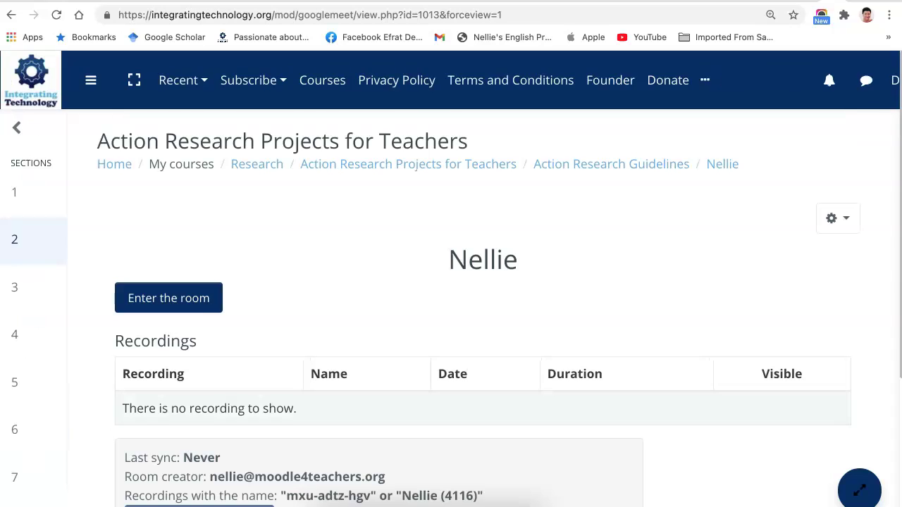
Sync the activity's recordings with Google Drive, authorising with the moodle4teachers Google account
scroll(479, 310, down, 3)
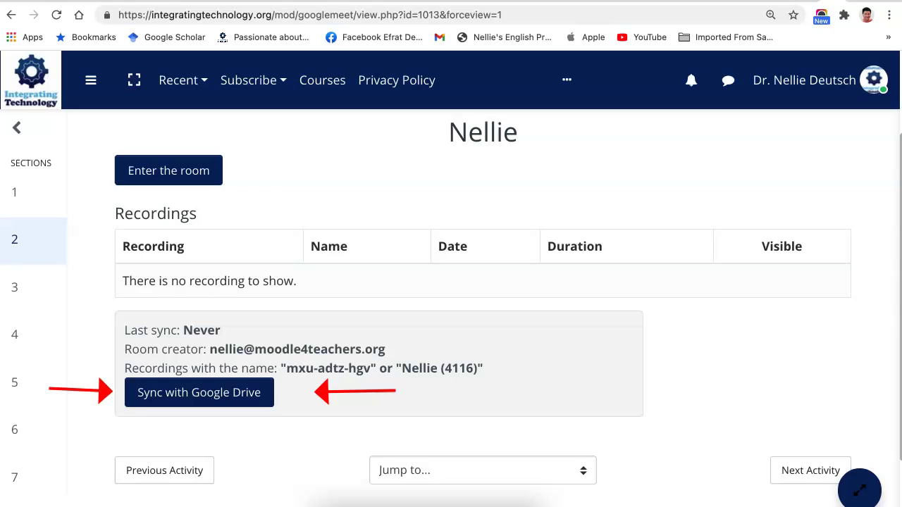
click(198, 393)
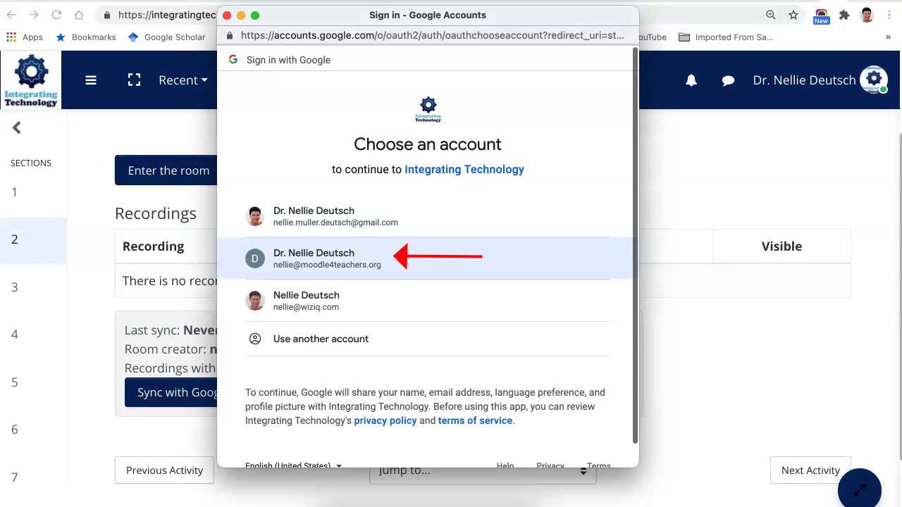
click(327, 259)
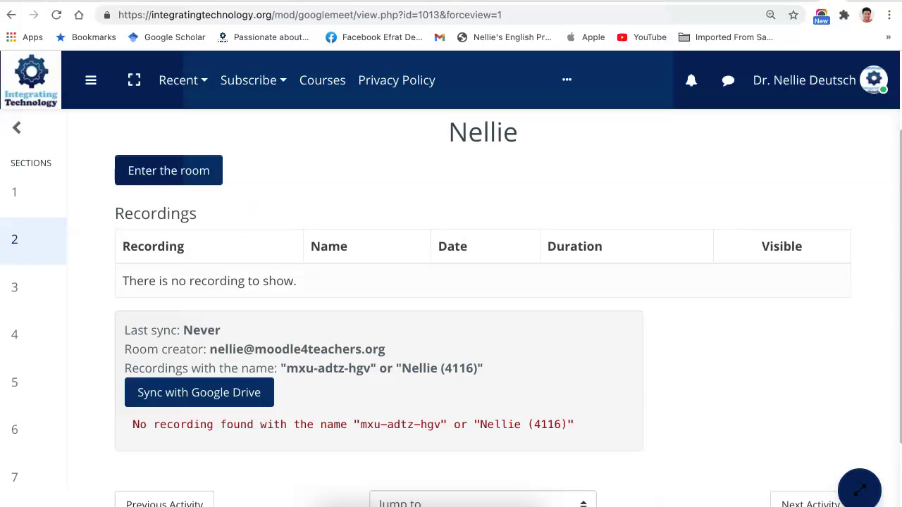
Enter the activity's Google Meet room and join the meeting after switching to another Google account
scroll(482, 296, down, 2)
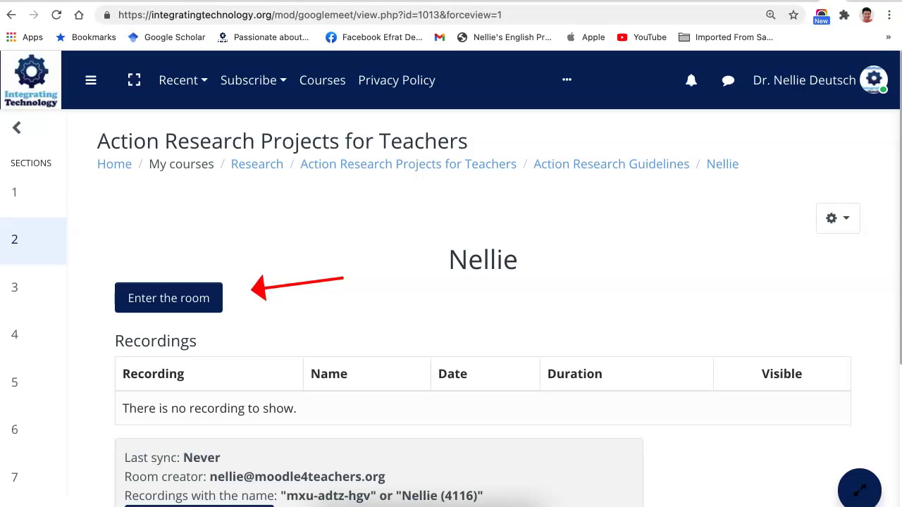
click(169, 299)
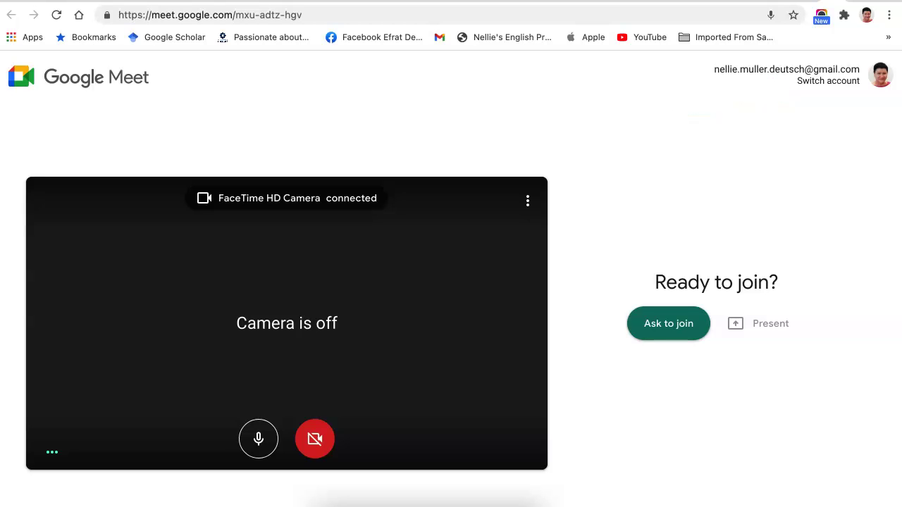
click(828, 81)
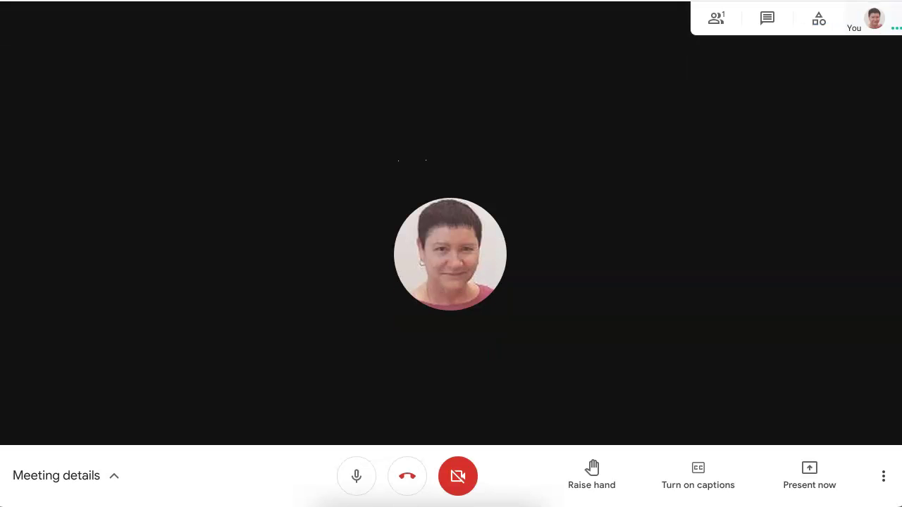
Start recording the meeting and accept the consent notice
click(884, 477)
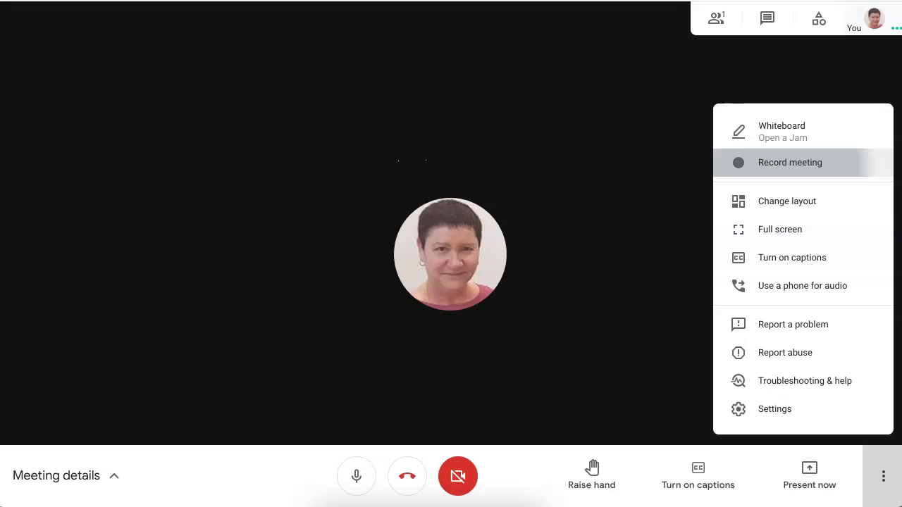
click(818, 163)
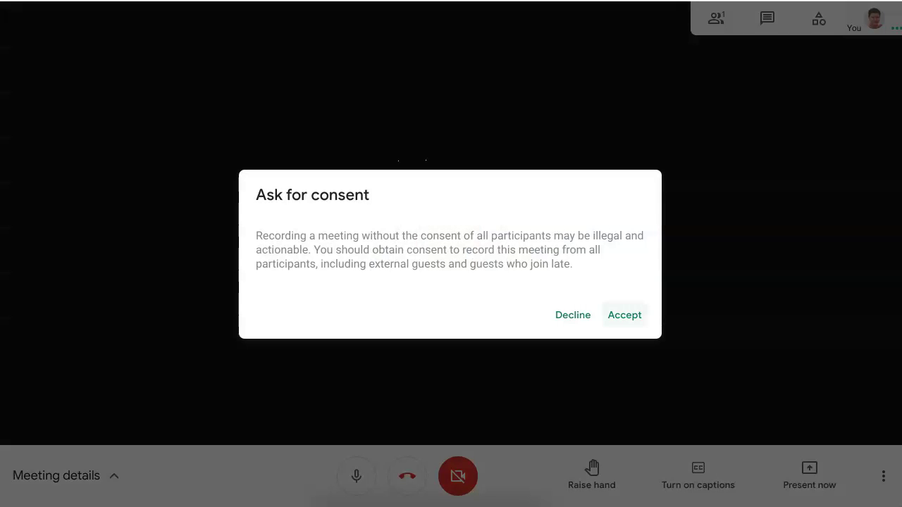
click(624, 315)
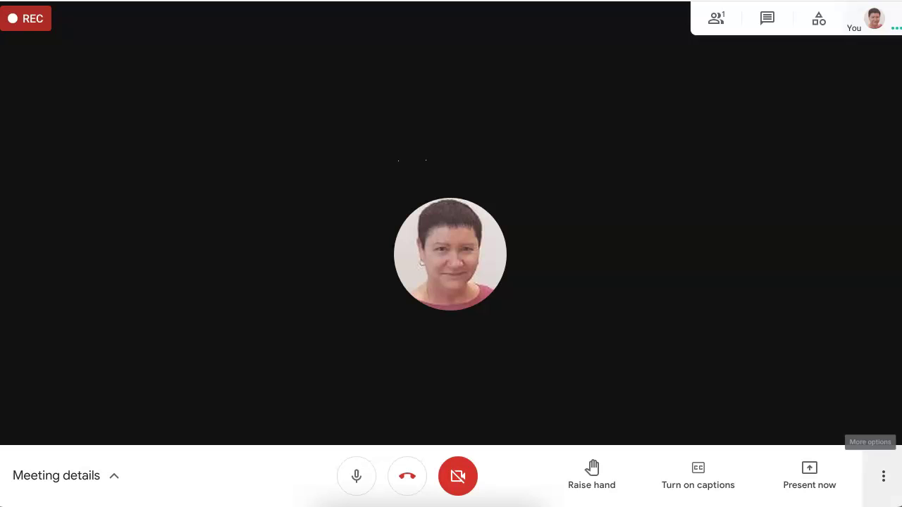
Stop the meeting recording, then leave the meeting and return to the Moodle activity page
click(883, 476)
click(787, 162)
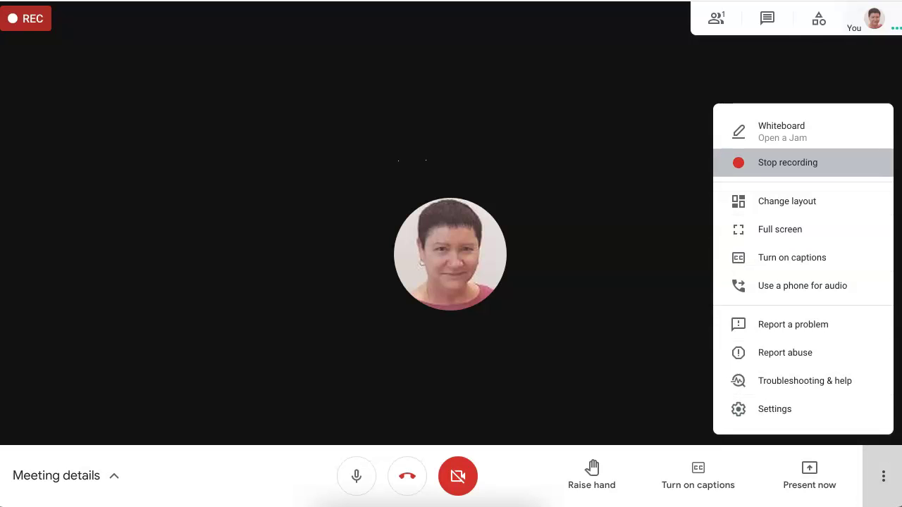
click(534, 301)
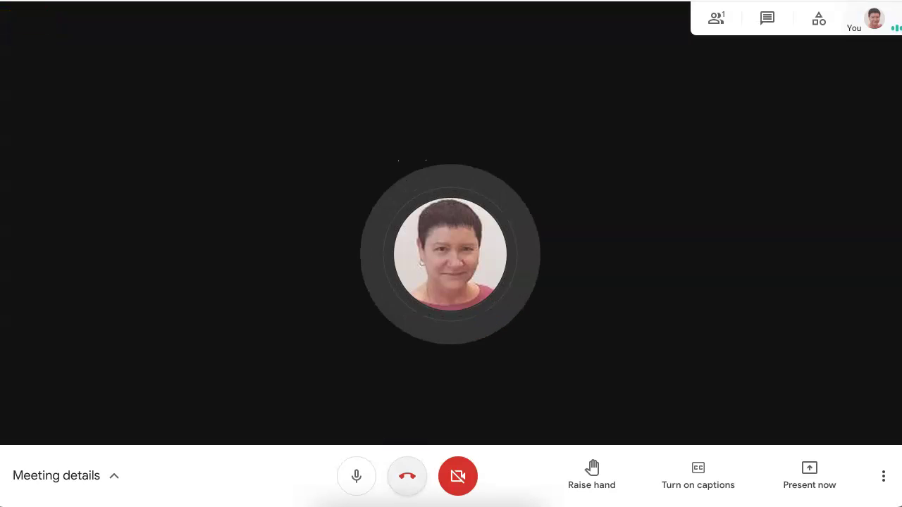
click(407, 477)
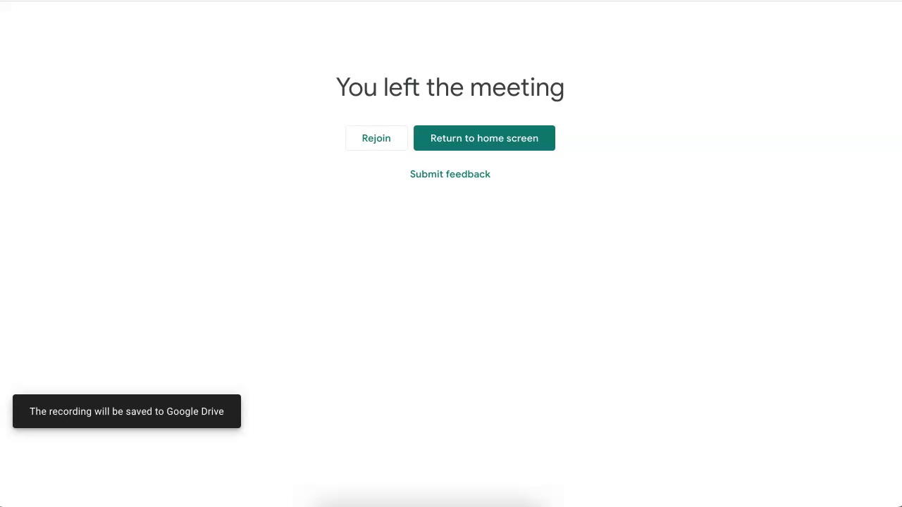
key(super+w)
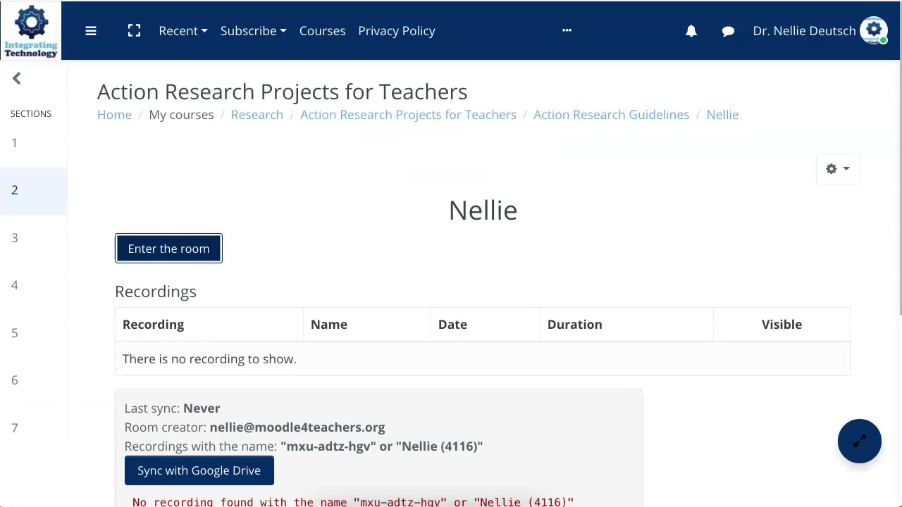
Sync the activity with Google Drive again using the moodle4teachers account to bring in the meeting recording
scroll(451, 282, down, 1)
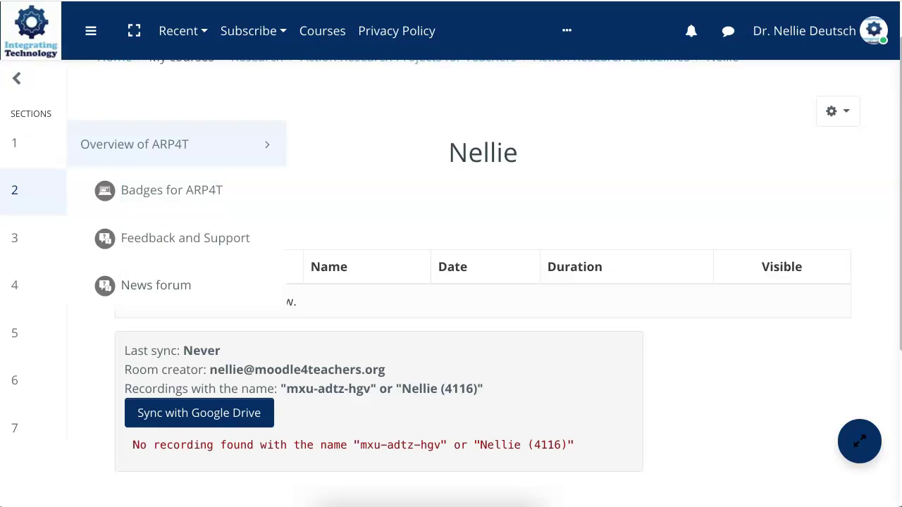
scroll(485, 283, down, 1)
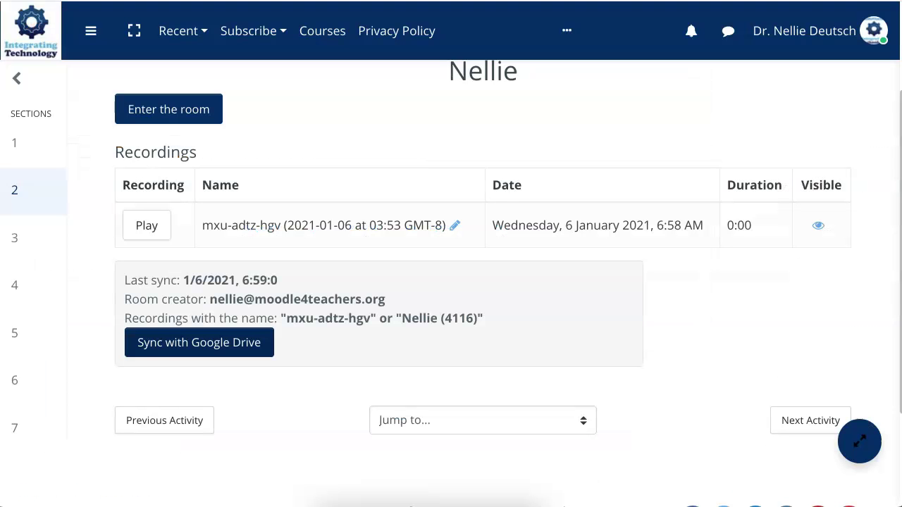
click(199, 342)
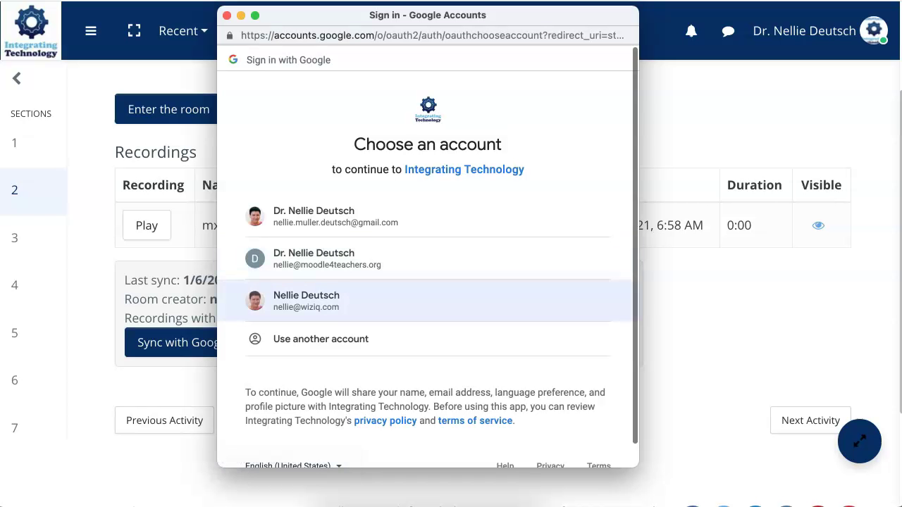
click(314, 259)
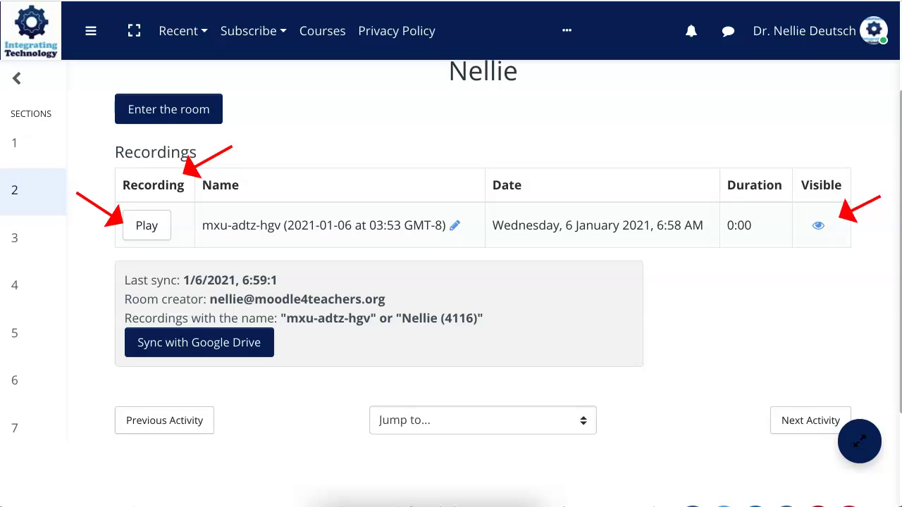
Open the Google Meet activity from the Action Research Guidelines section in the student account to check its recordings list
scroll(483, 282, up, 2)
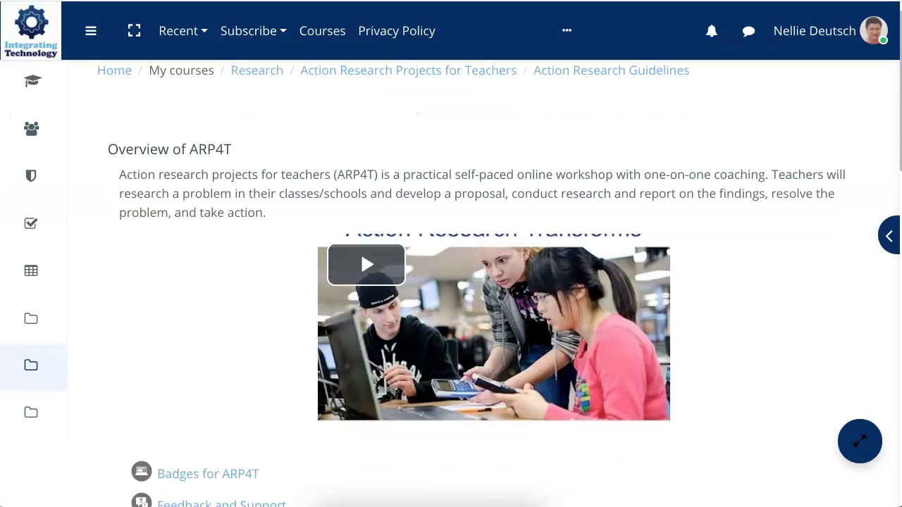
scroll(251, 83, down, 10)
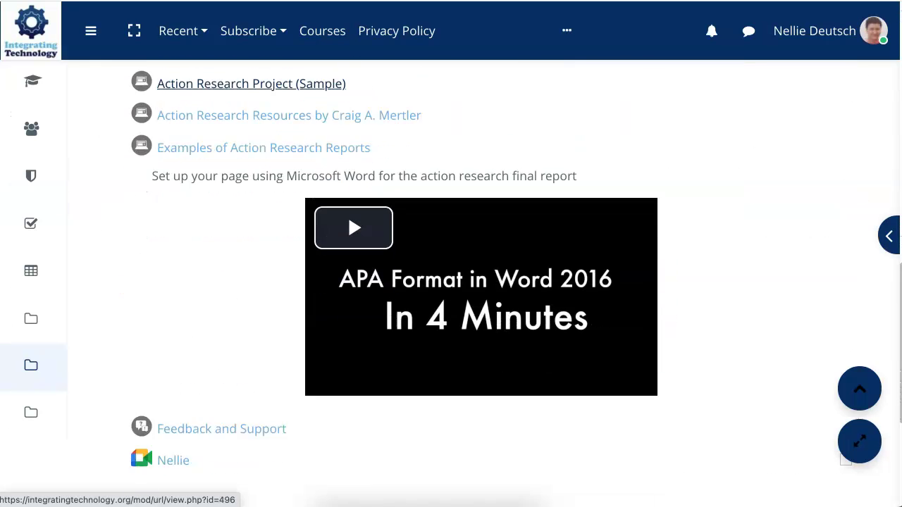
scroll(251, 83, down, 4)
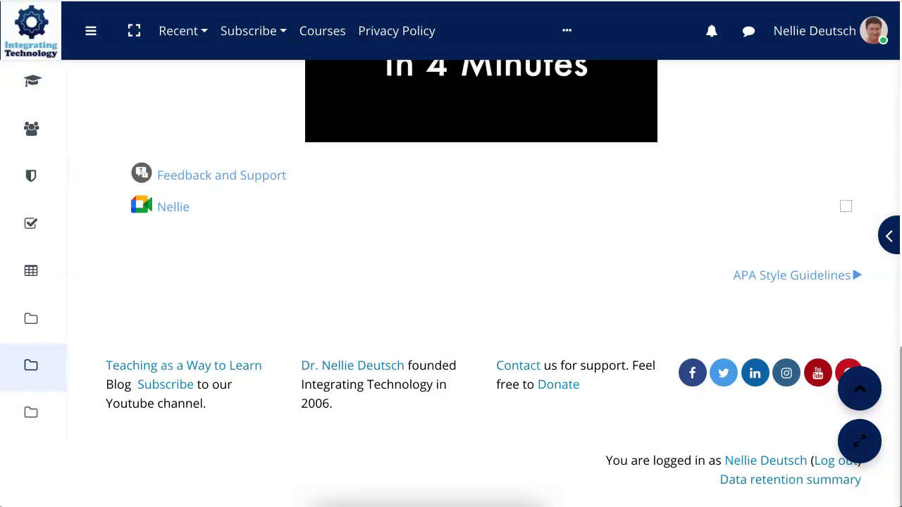
click(173, 207)
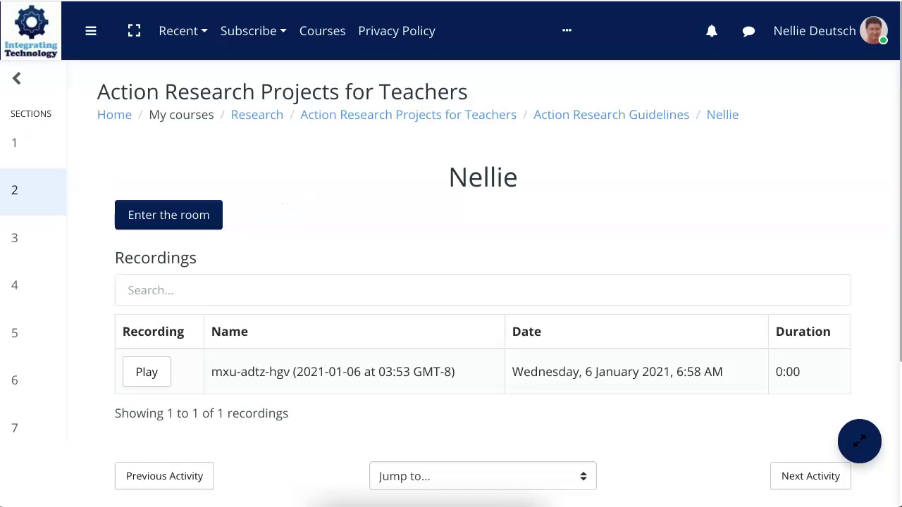
double_click(484, 177)
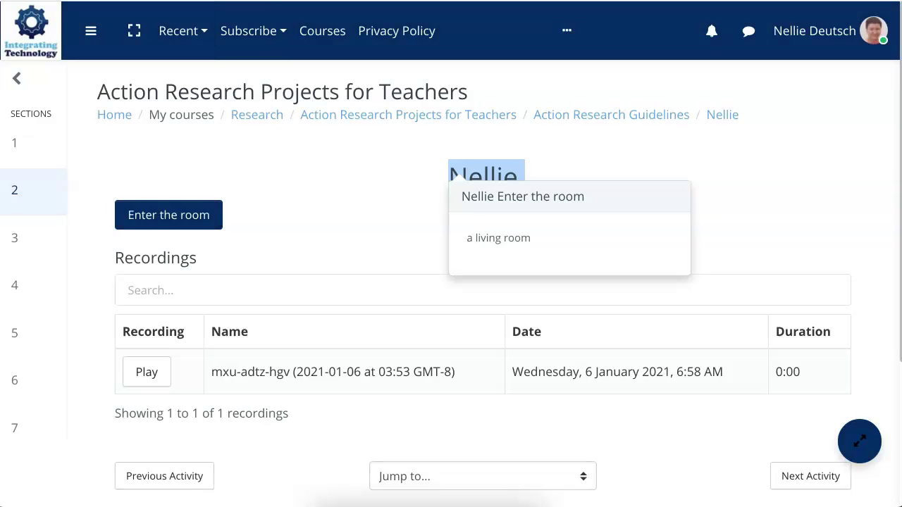
click(311, 170)
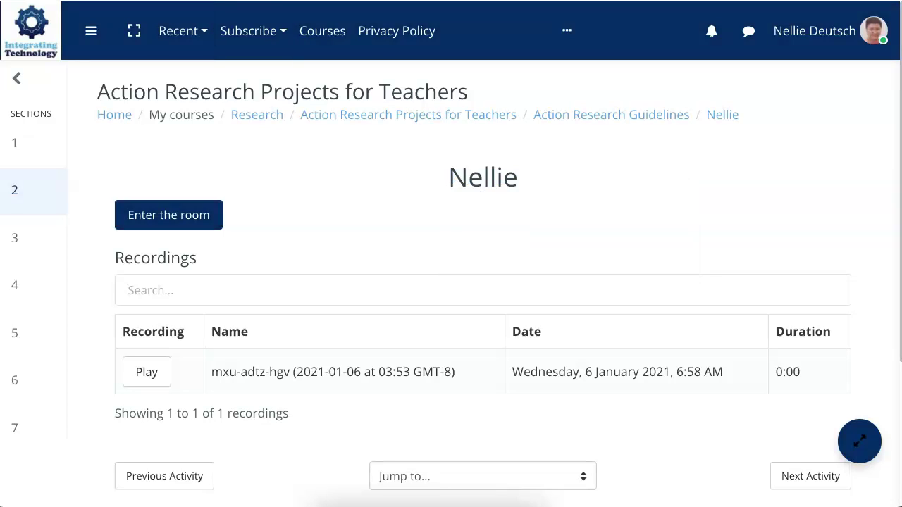
Review the Action Research Guidelines section and its Google Meet activity on the course page in the teacher account
mouse_move(34, 333)
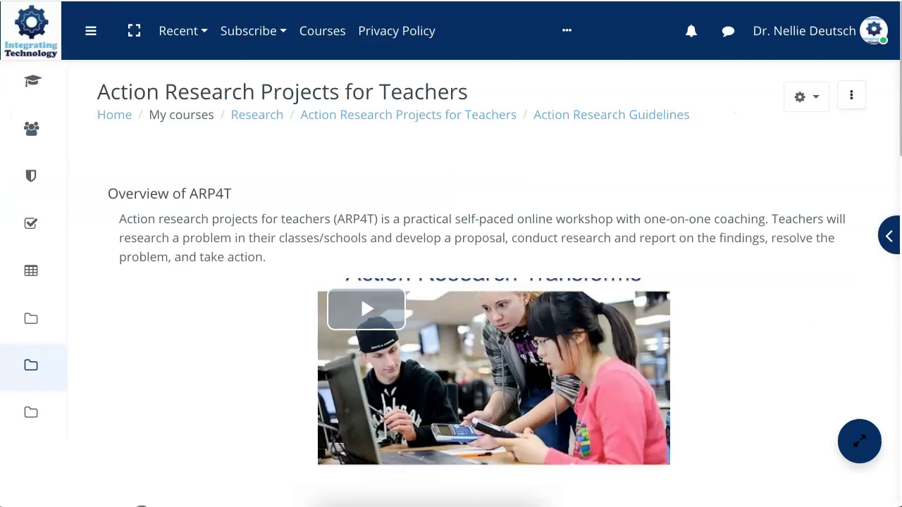
scroll(470, 282, down, 8)
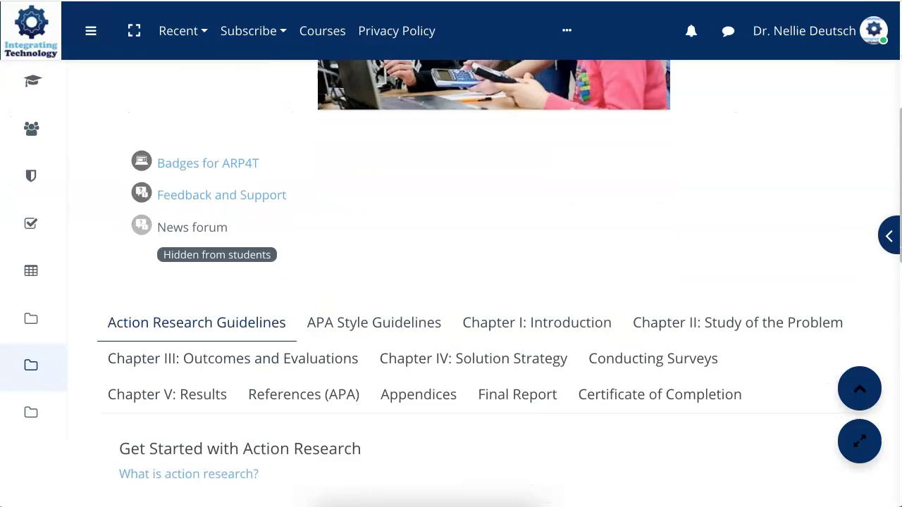
scroll(451, 282, down, 12)
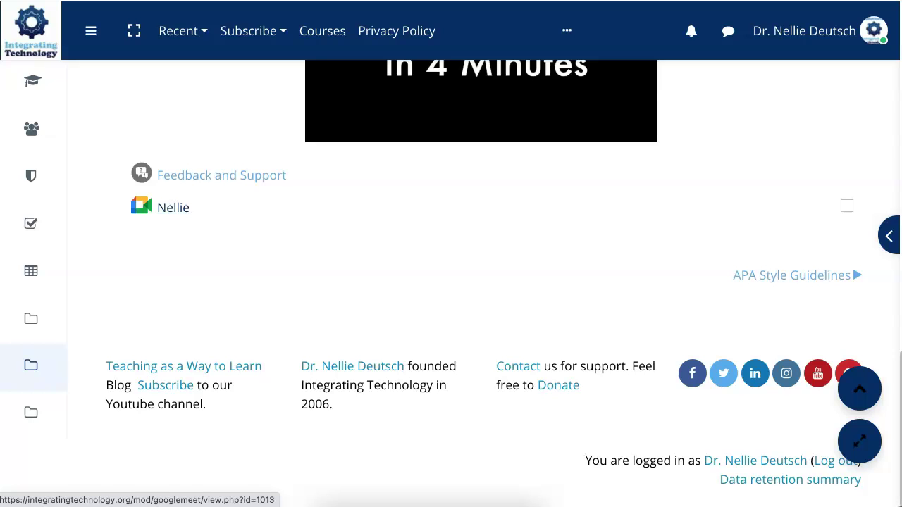
scroll(173, 207, up, 1)
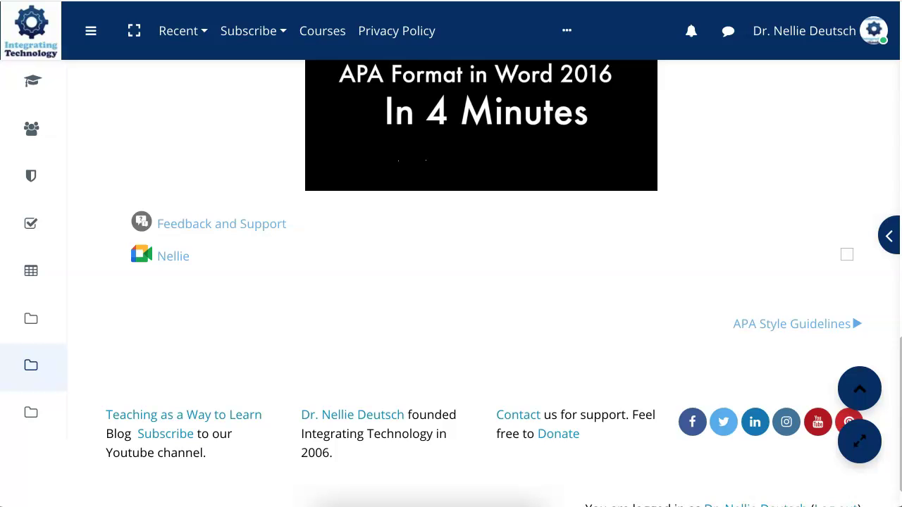
scroll(451, 282, up, 10)
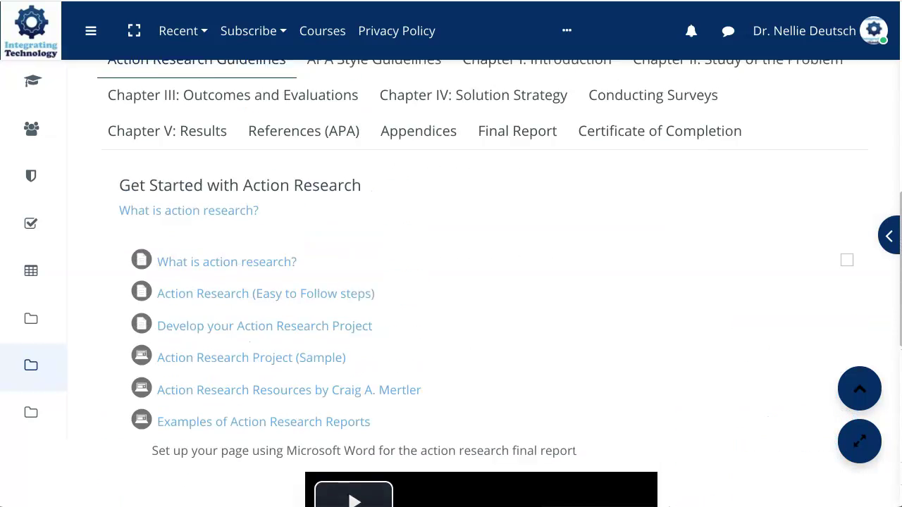
scroll(451, 282, up, 2)
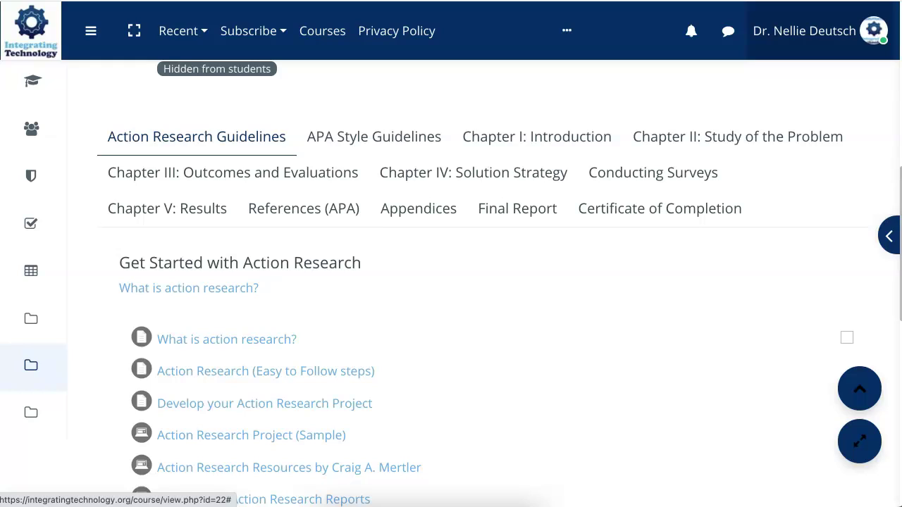